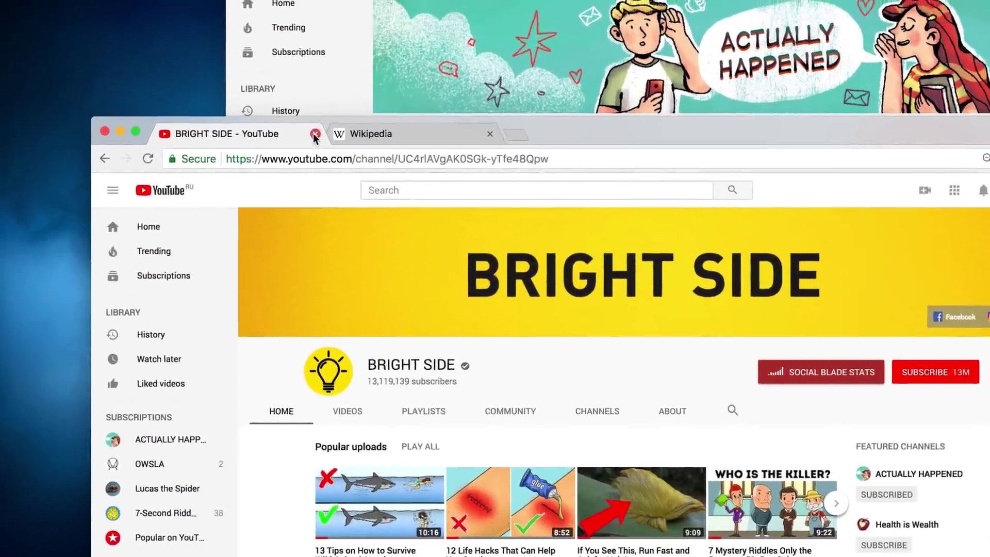
- Close the BRIGHT SIDE YouTube tab, then restore it with Ctrl+Shift+T
click(304, 125)
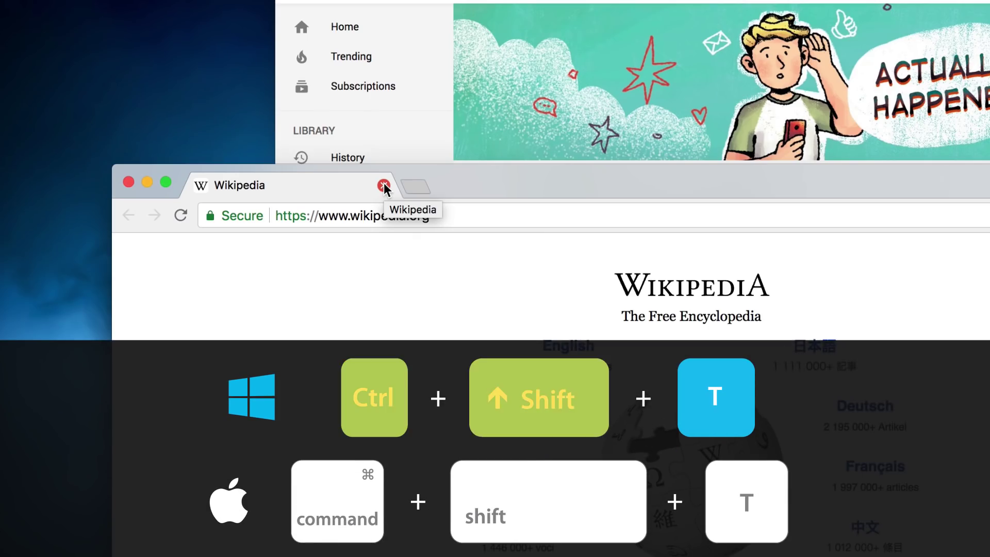
key(ctrl+shift+t)
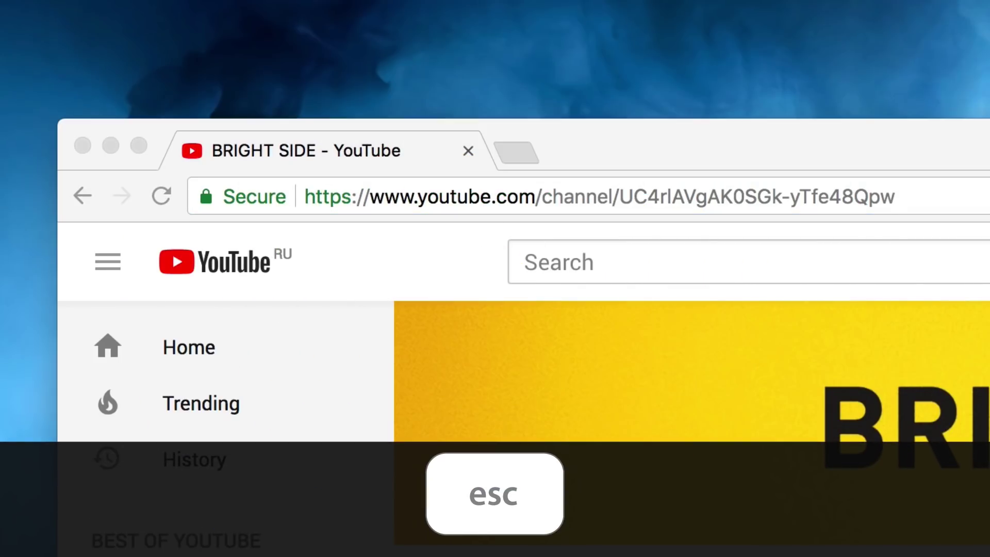
- Discard the partial 'go' entry in the address bar so the original address returns
click(897, 203)
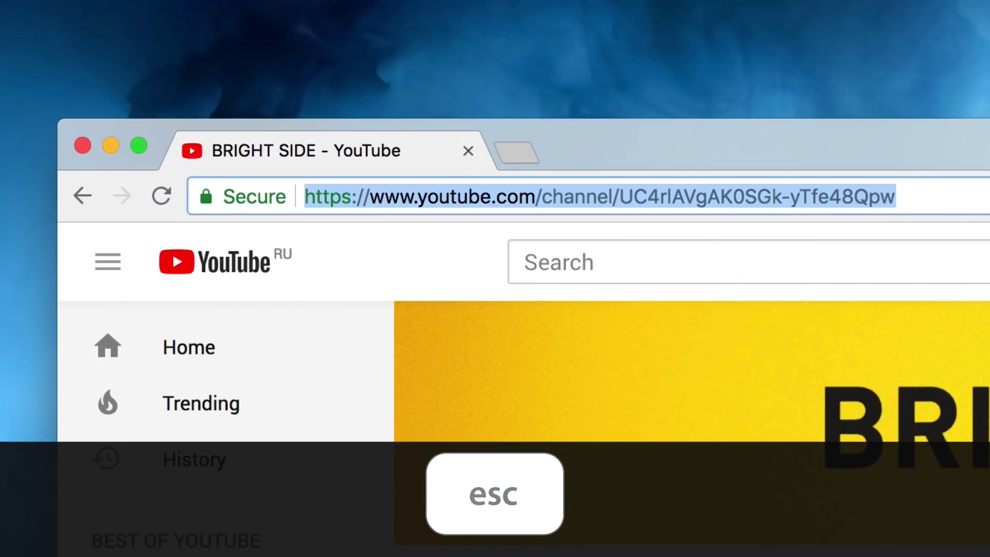
text(go)
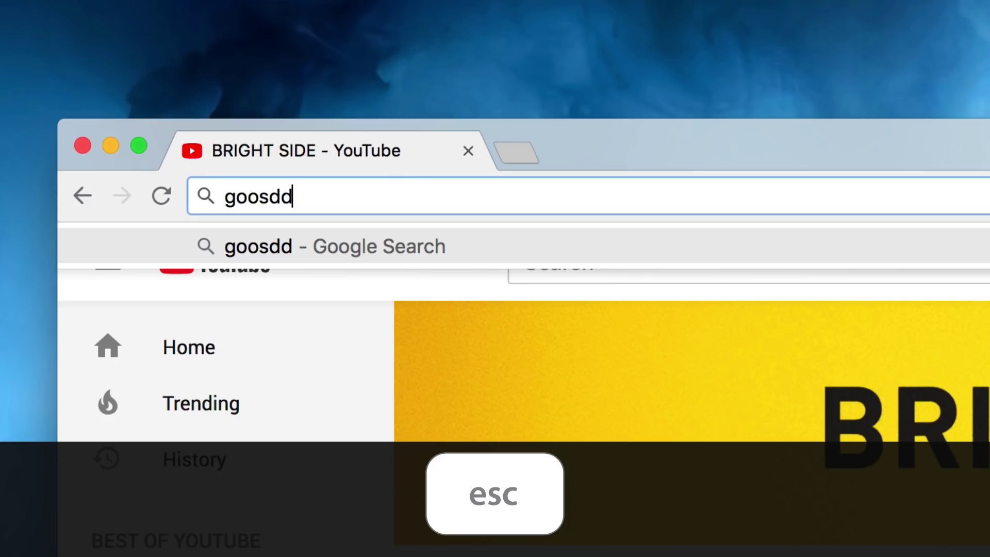
key(Escape)
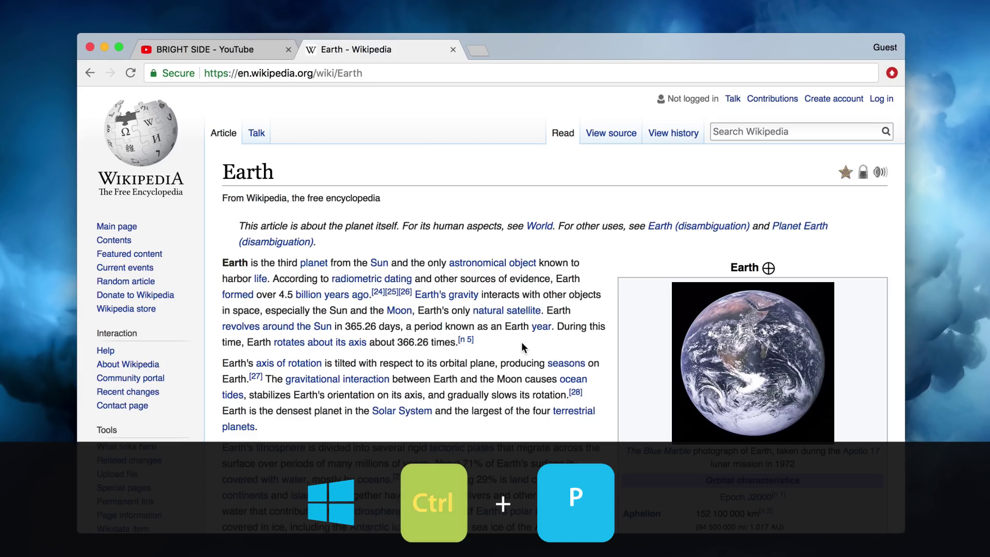
- Open the print preview of the Earth Wikipedia article to save it as a PDF
key(super+p)
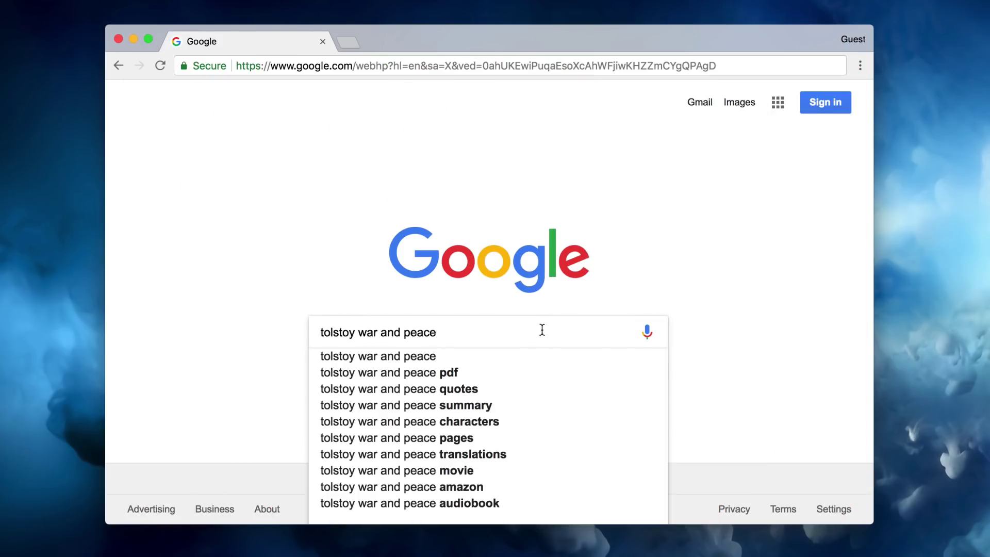
- Search 'tolstoy war and peace', then refine the query to 'tolstoy war and peace book'
key(Return)
click(364, 111)
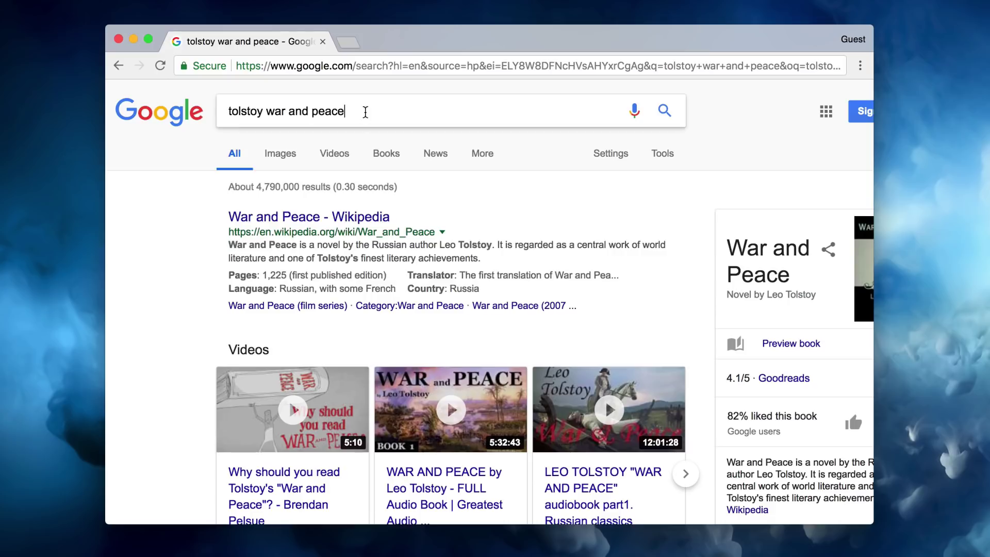
text(book)
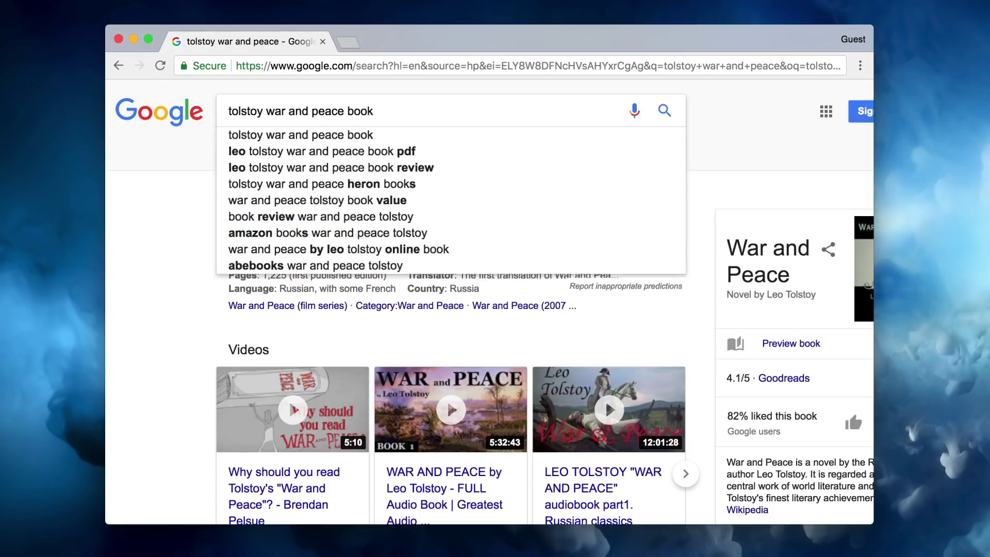
key(Return)
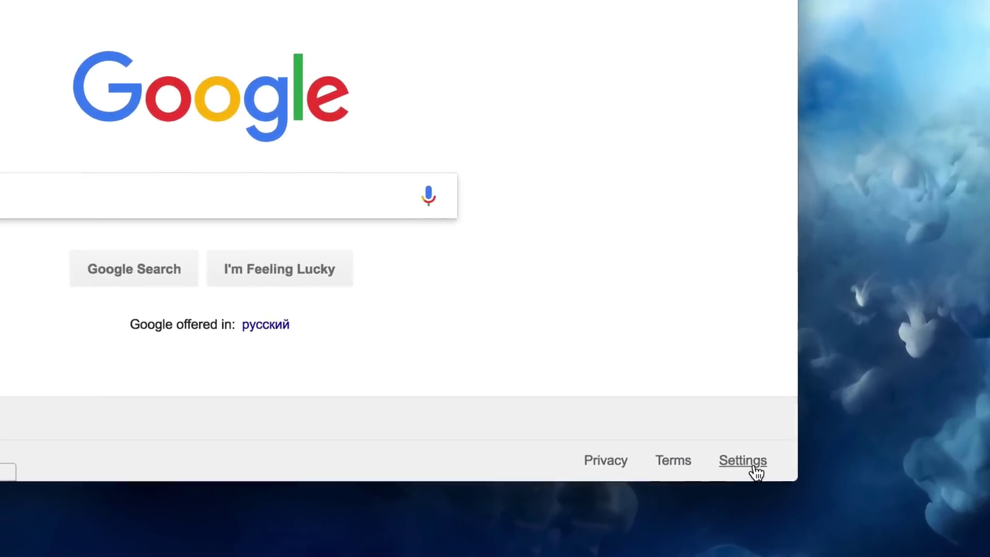
- Go to Google's Advanced Search page from the Settings menu
click(753, 471)
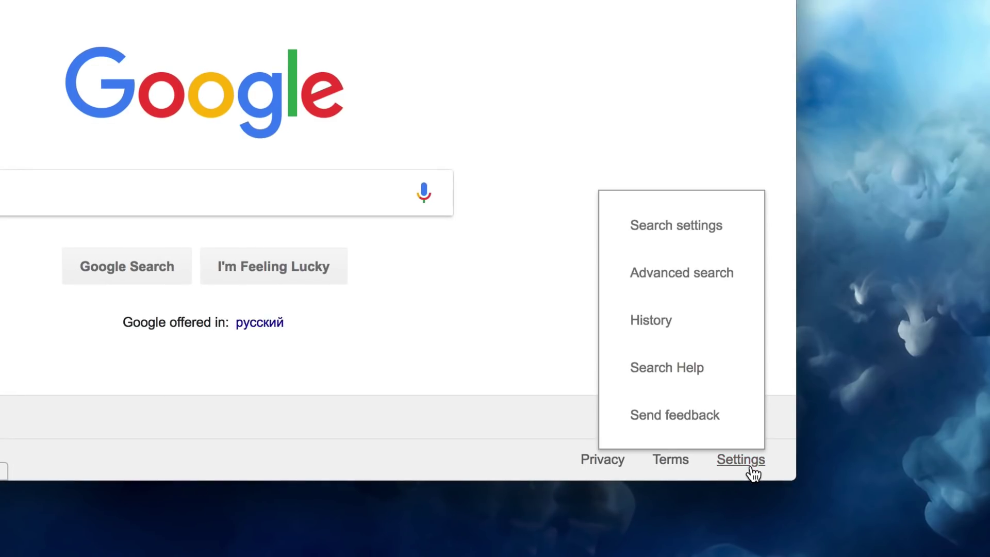
click(720, 276)
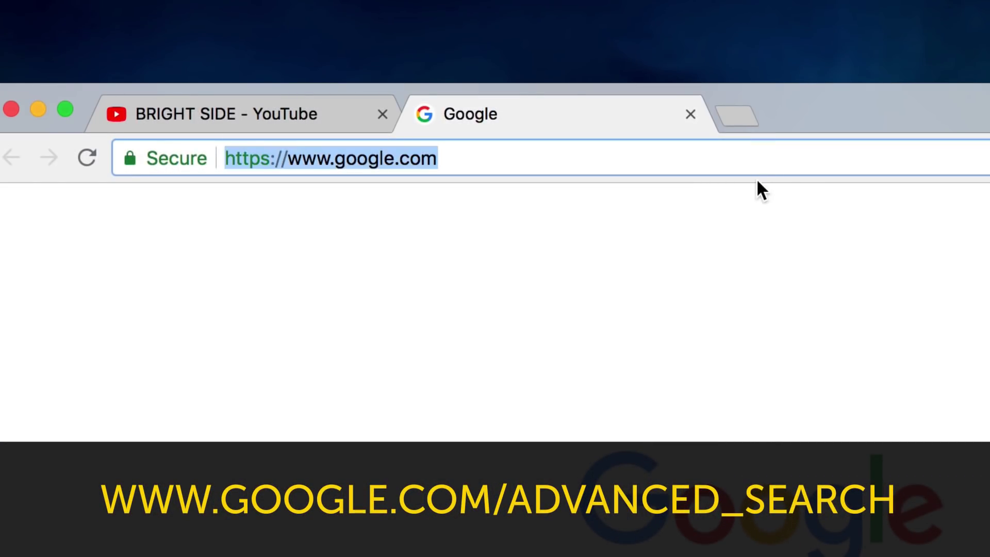
text(https://www.google.com/advanced_search)
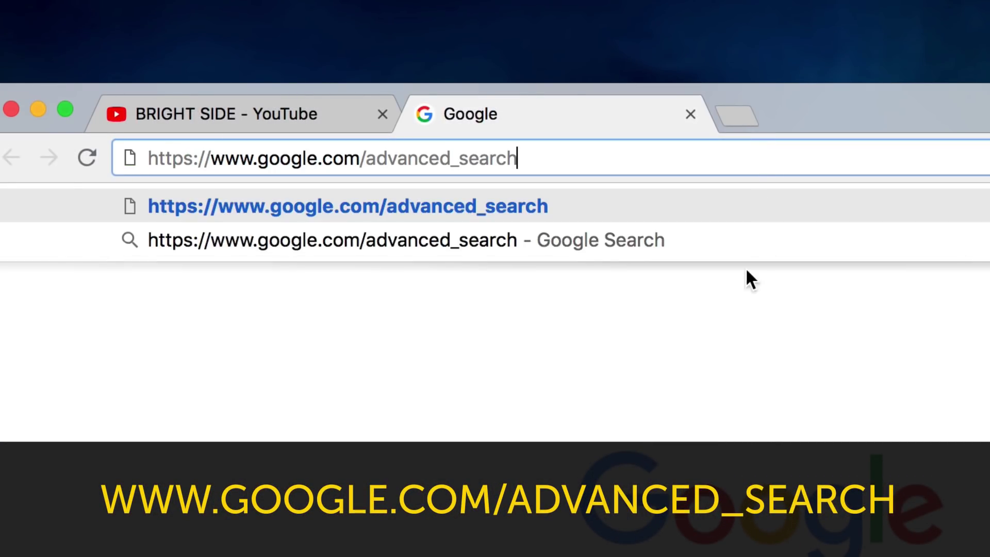
key(Return)
click(612, 165)
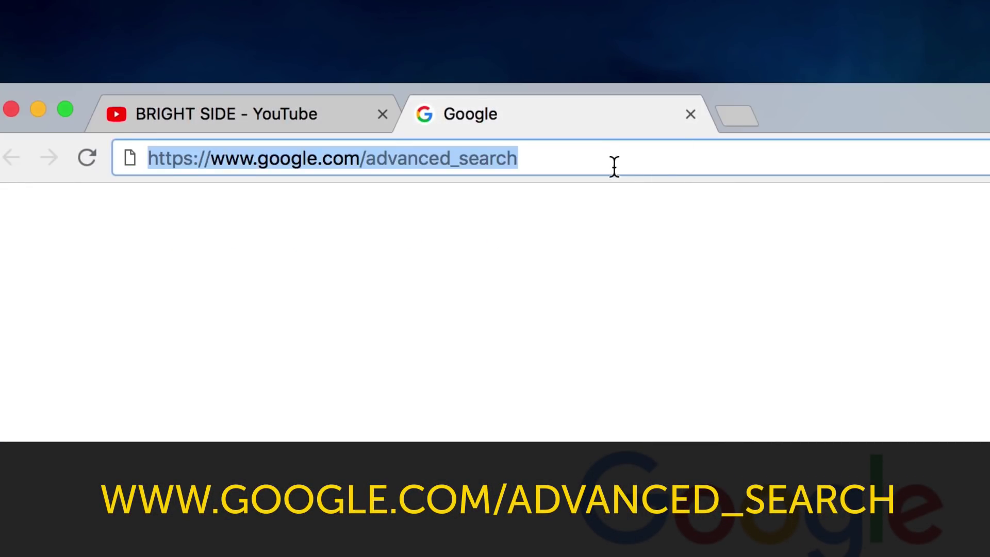
key(Right)
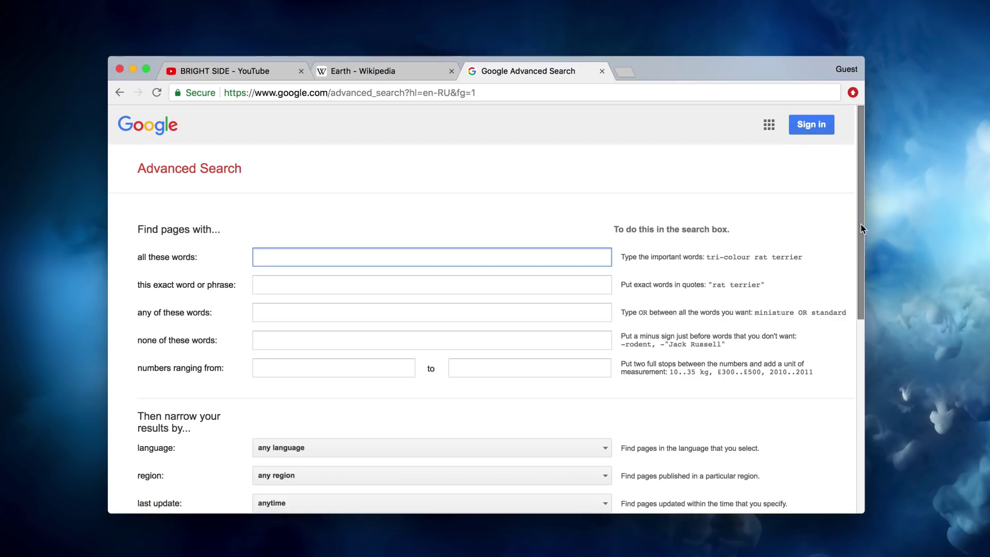
- Expand the 'file type' dropdown and scroll through its formats back to 'any format'
drag(861, 224, 856, 395)
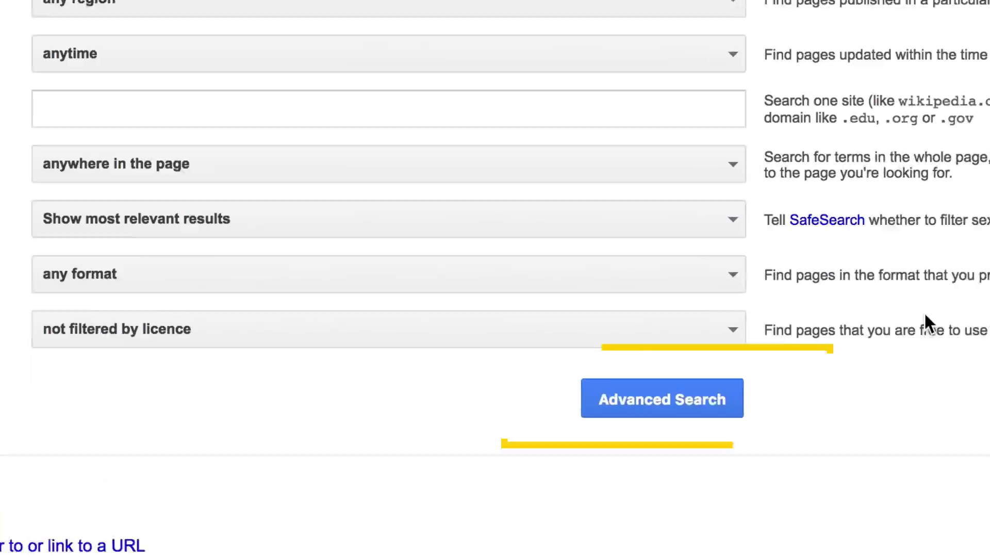
click(742, 273)
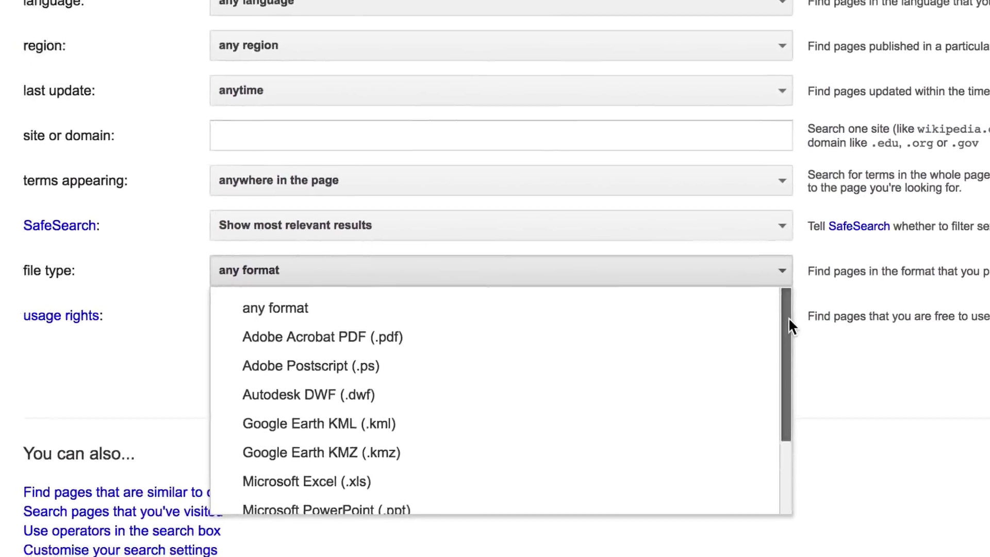
mouse_move(788, 325)
mouse_down()
mouse_move(785, 404)
mouse_move(802, 335)
mouse_up()
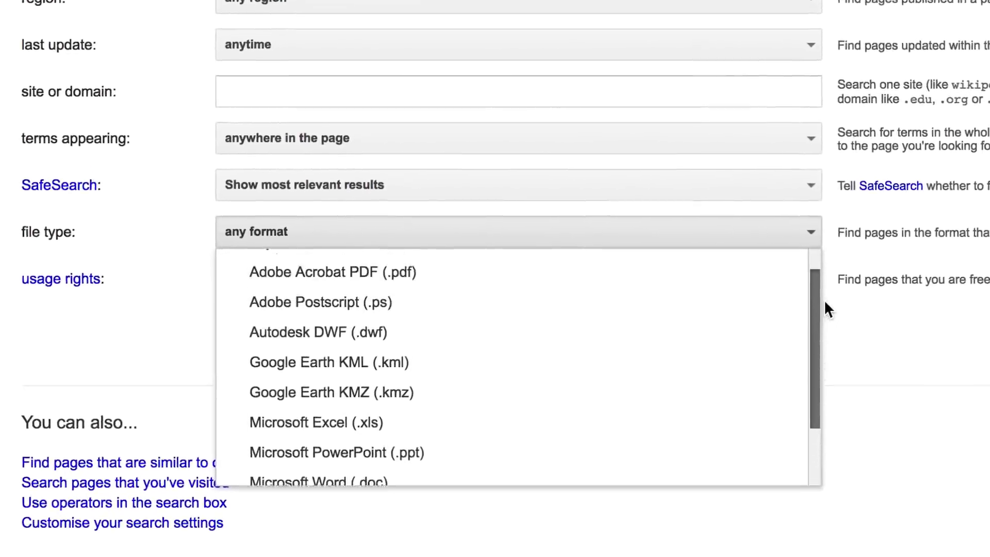
drag(824, 299, 835, 260)
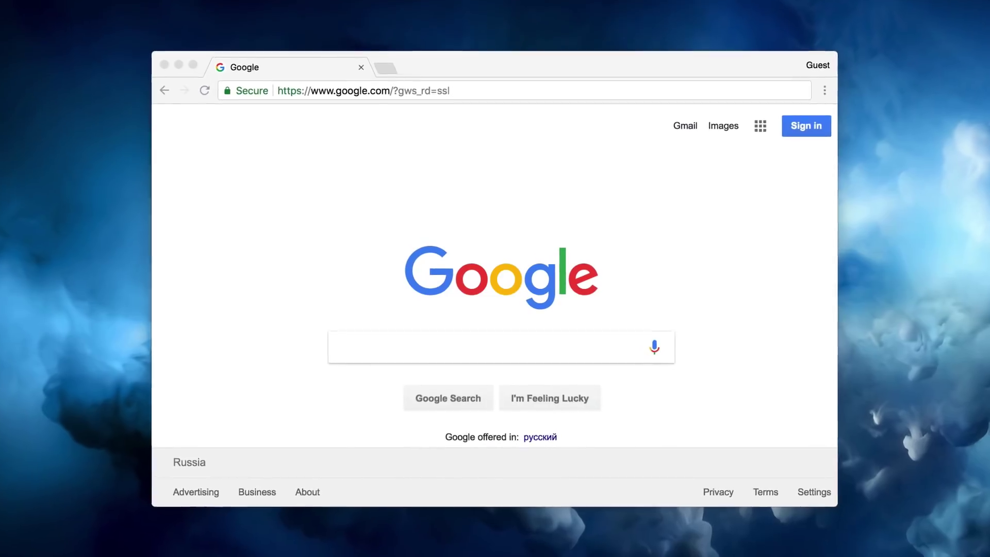
- Search 'time + russia' to see the current time in Russia
click(492, 348)
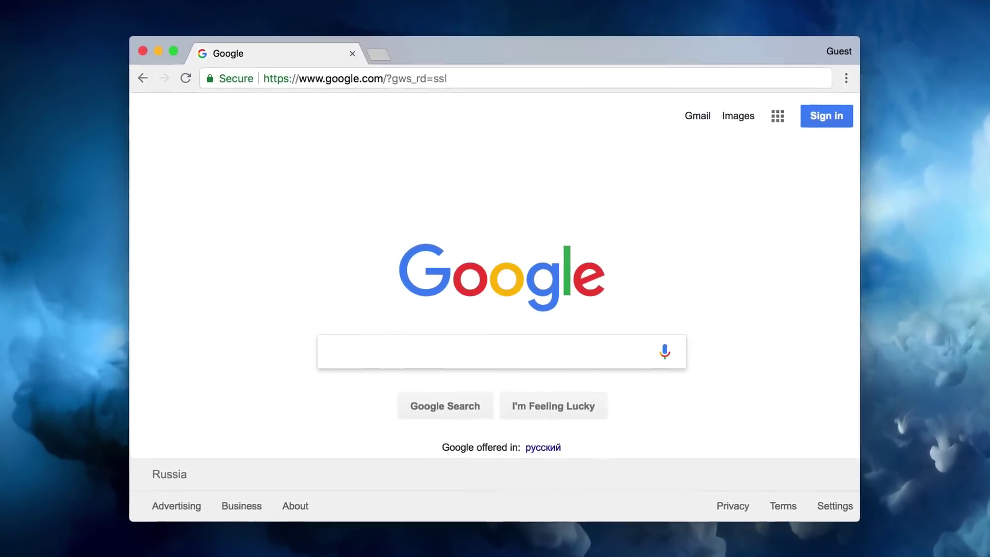
text(time + russia)
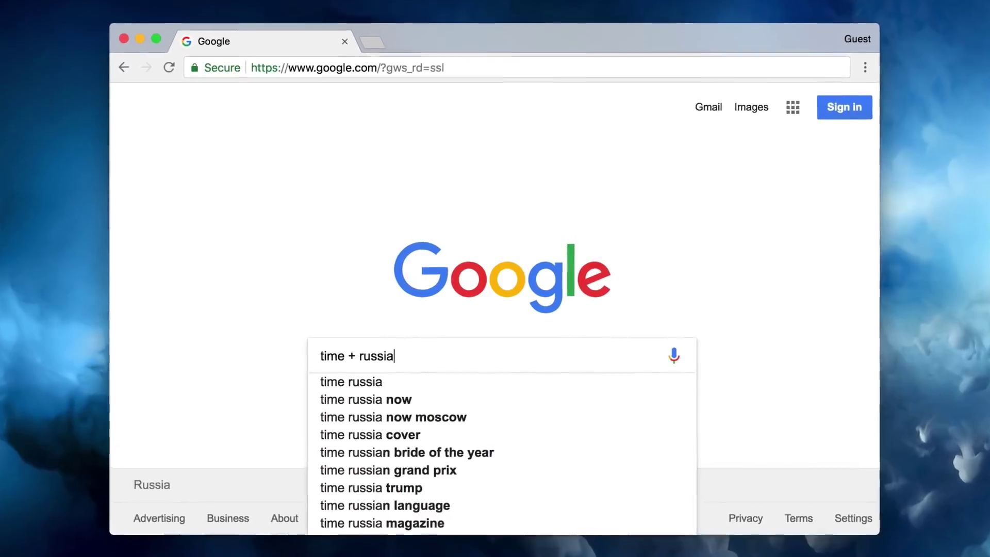
key(Return)
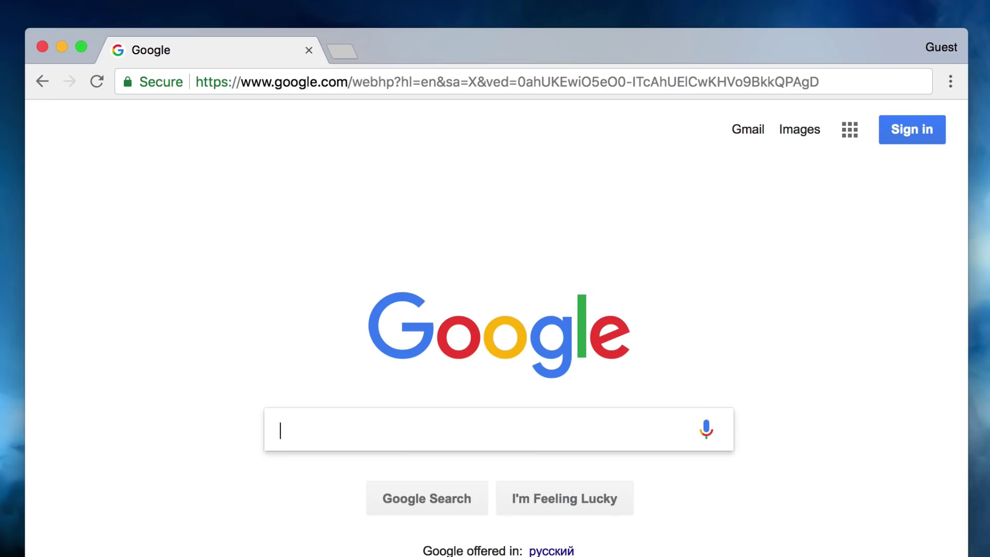
- Search '900 dollars in euros' to get the conversion of 771.57 euros
text(900 dollars in euros)
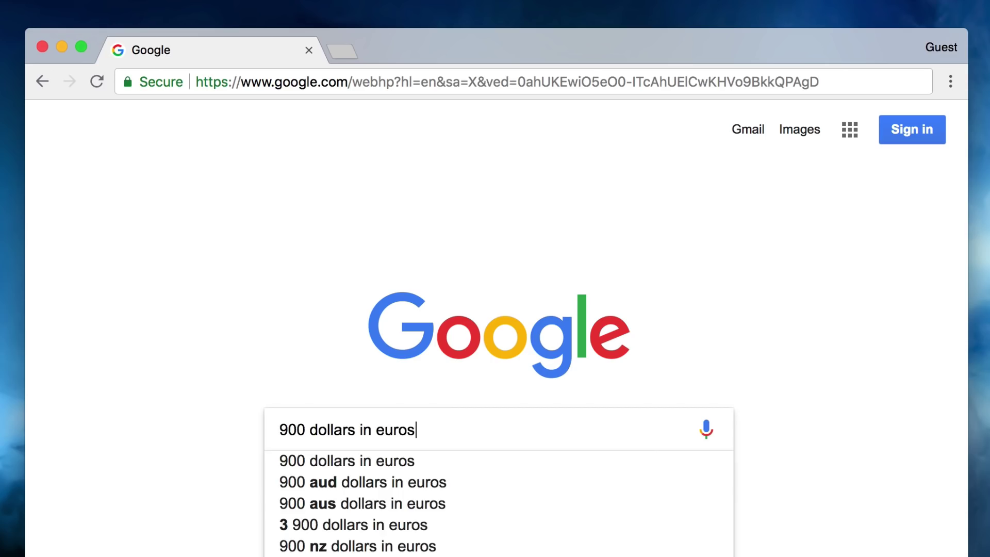
key(Return)
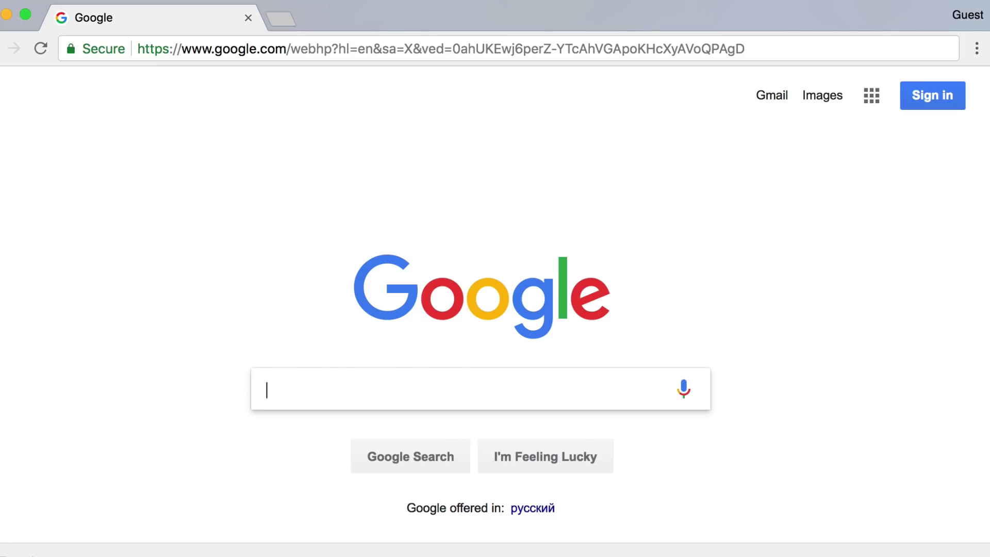
- Search 'love meaning' to show the dictionary definition of love
text(love meaning)
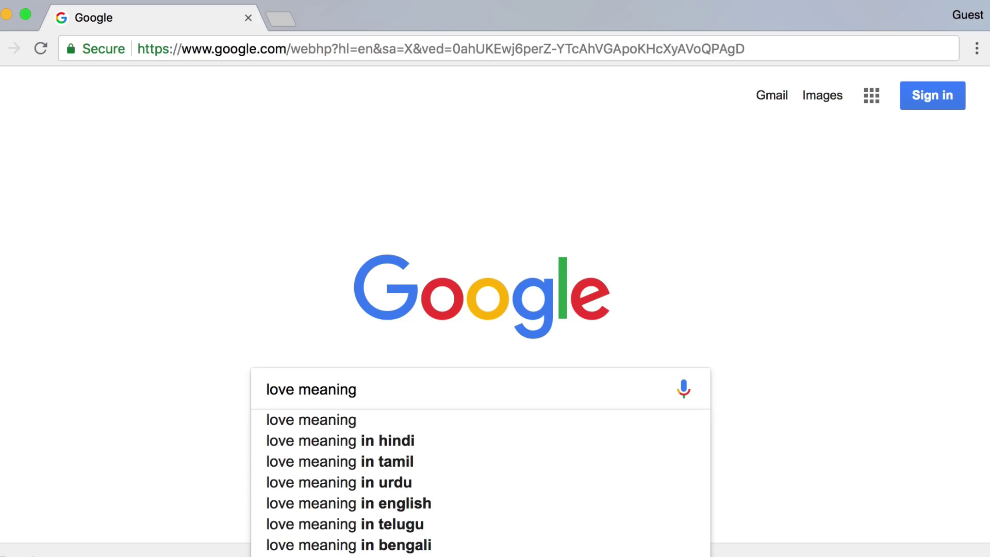
key(Return)
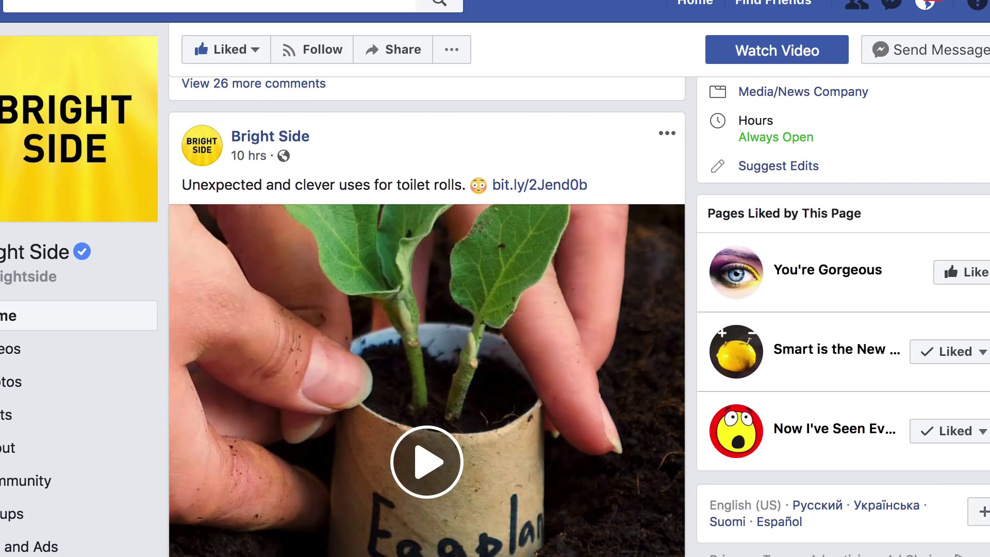
- Save Bright Side's toilet-roll video post with the 'Save video' option
click(667, 137)
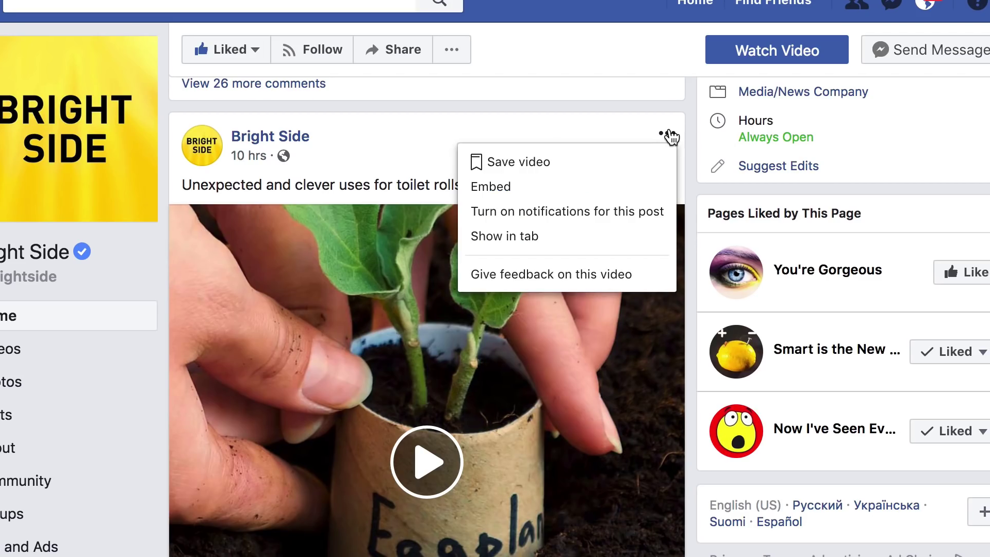
click(566, 161)
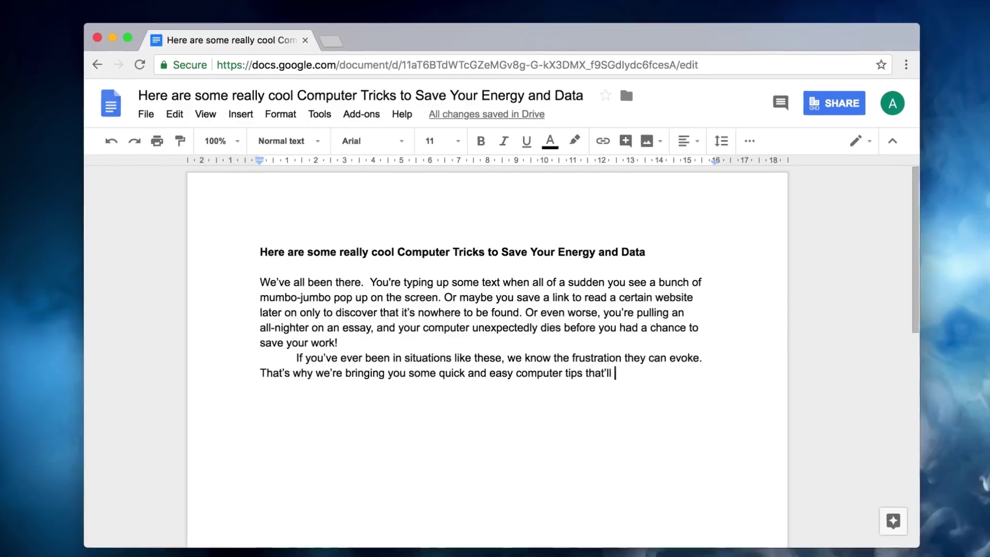
- Append 'save your time, energy, data, and (let's be honest) nerves!' after 'that'll'
text(save your )
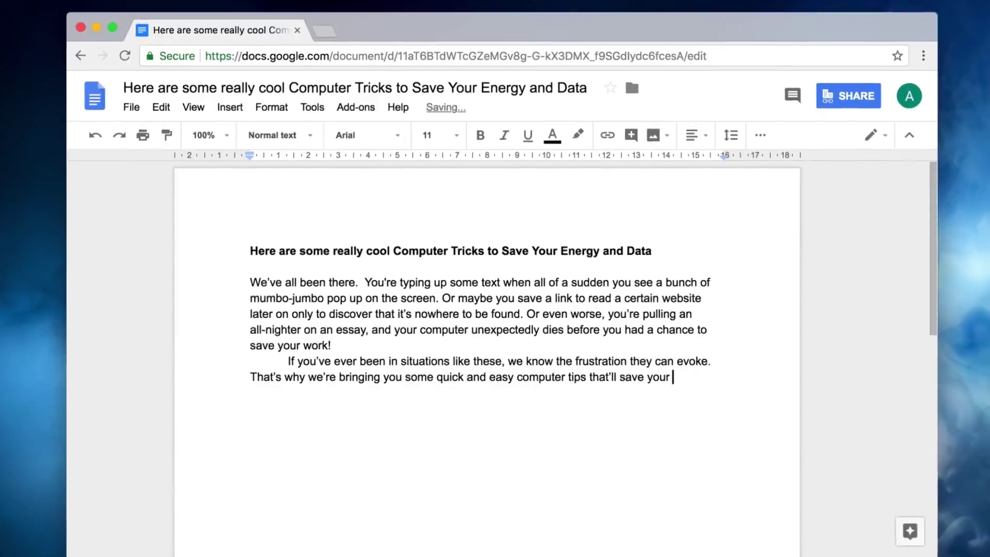
text(time, energy, data)
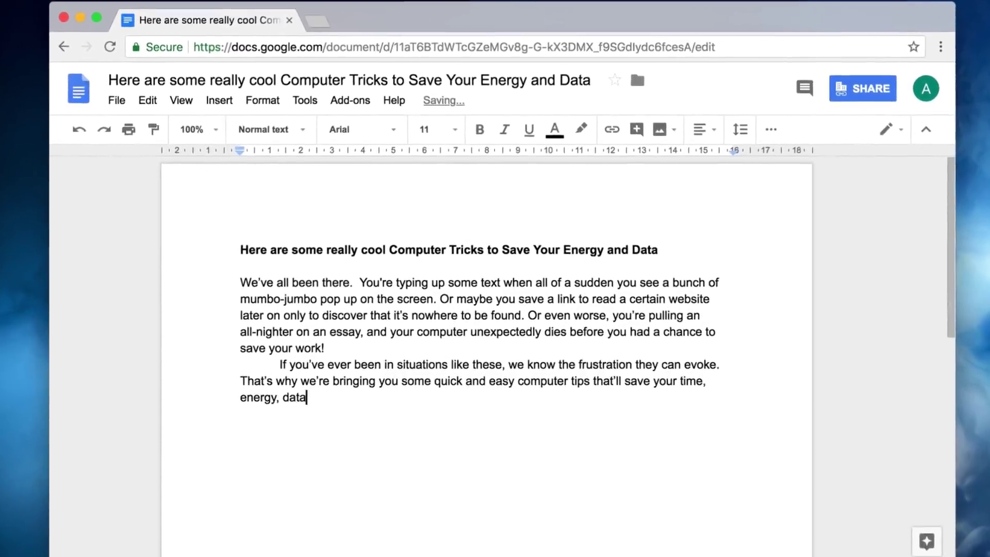
text(, and (let's be )
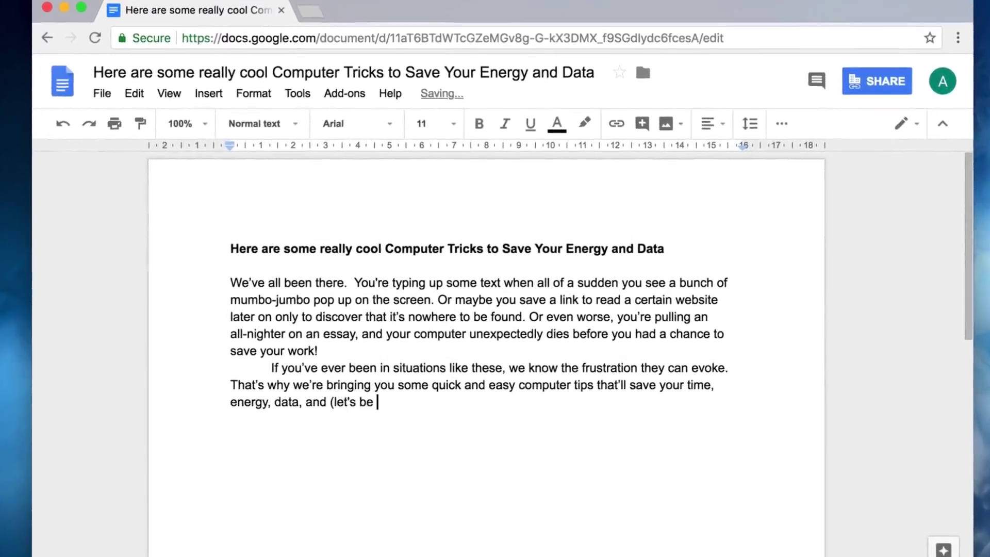
text(honest) nerves!)
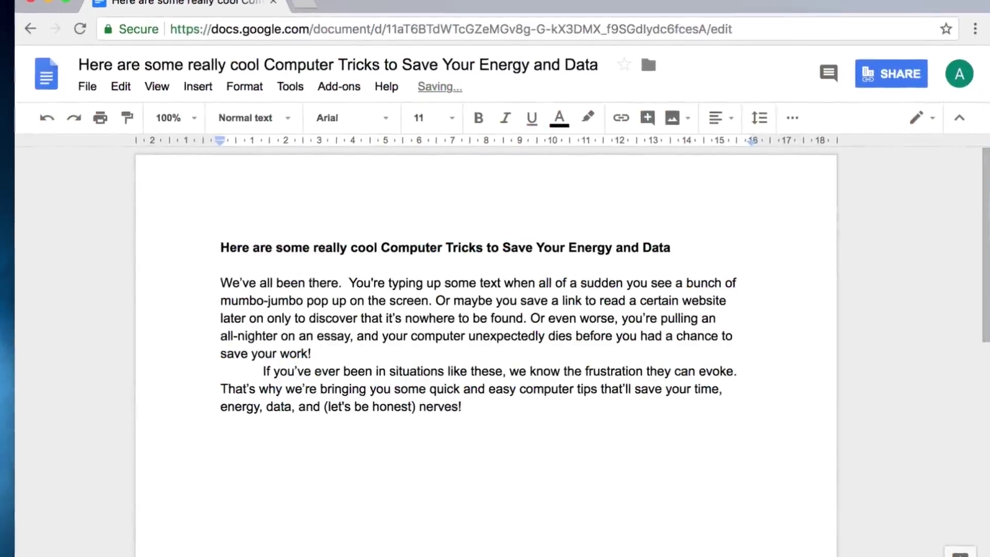